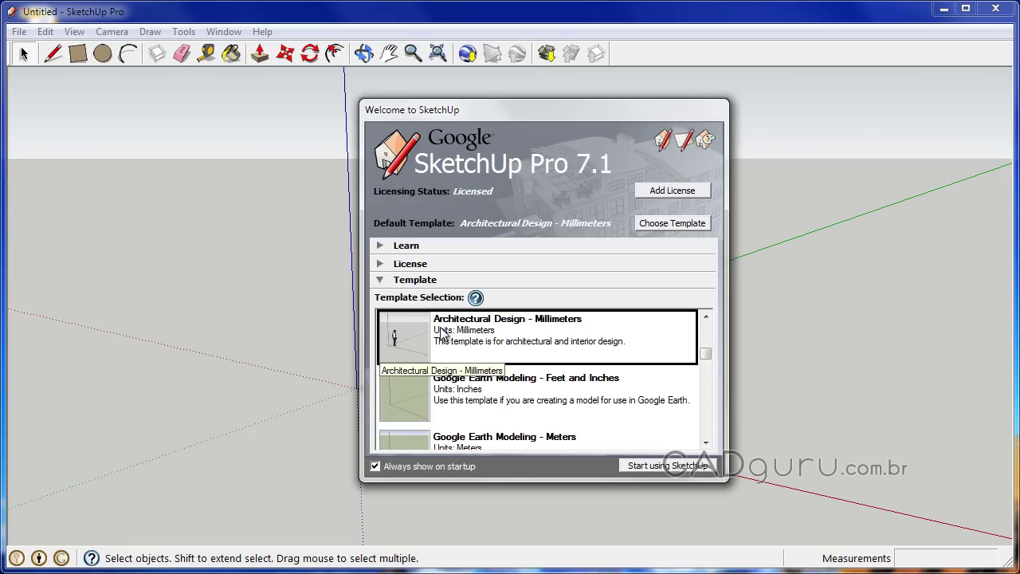
{"action": "left_click_drag", "start_coordinate": [706, 356], "coordinate": [707, 327]}
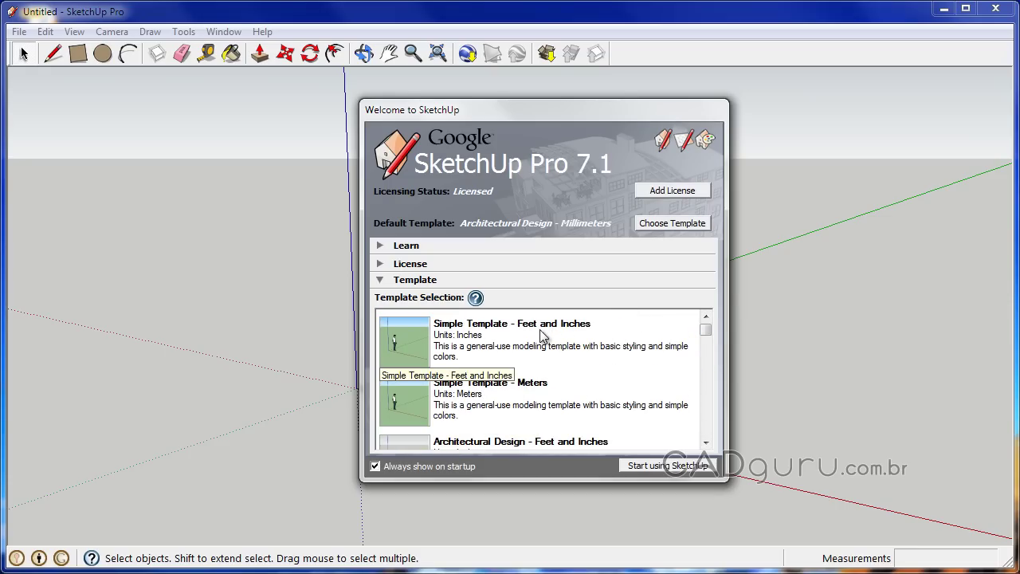
{"action": "left_click", "coordinate": [705, 443]}
{"action": "left_click", "coordinate": [705, 443]}
{"action": "left_click", "coordinate": [705, 443]}
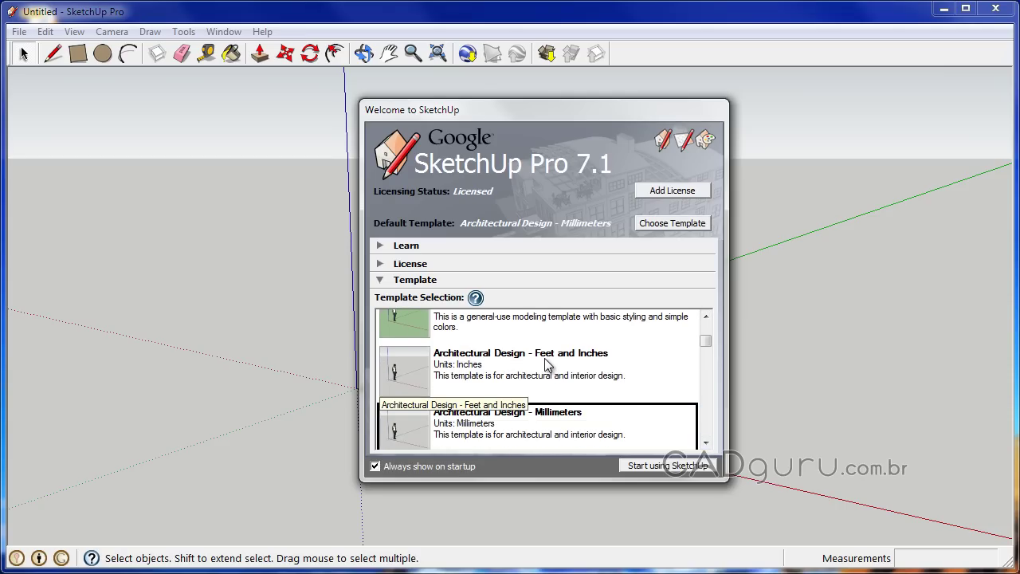
{"action": "left_click", "coordinate": [706, 443]}
{"action": "left_click", "coordinate": [706, 442]}
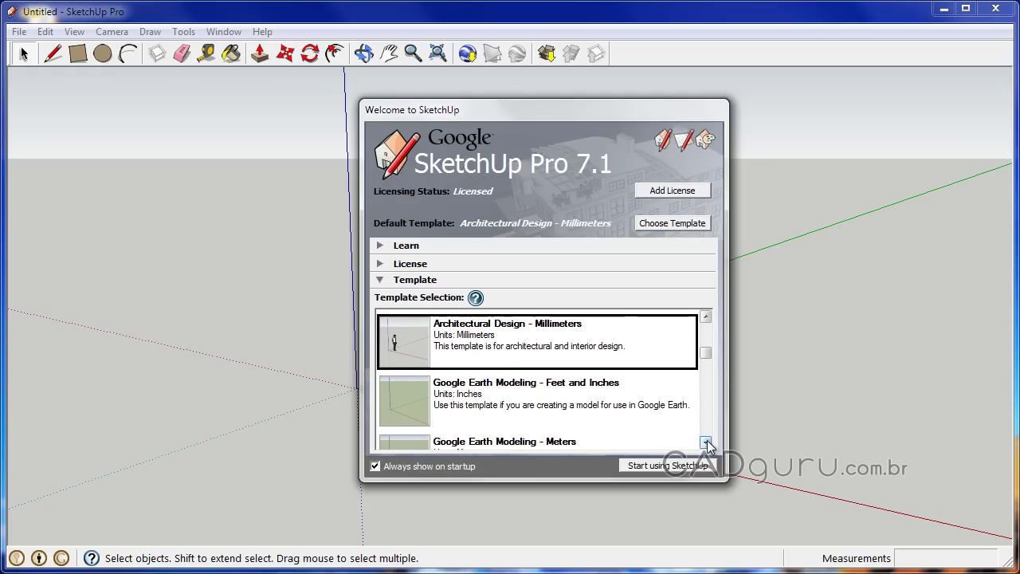
{"action": "left_click", "coordinate": [707, 443]}
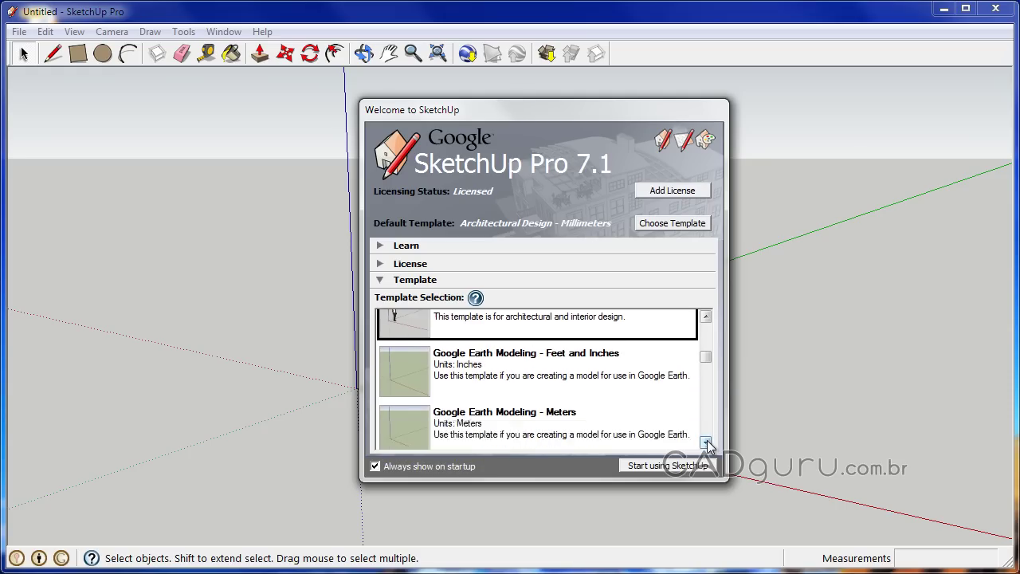
{"action": "left_click", "coordinate": [707, 442]}
{"action": "left_click", "coordinate": [706, 442]}
{"action": "left_click", "coordinate": [706, 442]}
{"action": "left_click", "coordinate": [706, 442]}
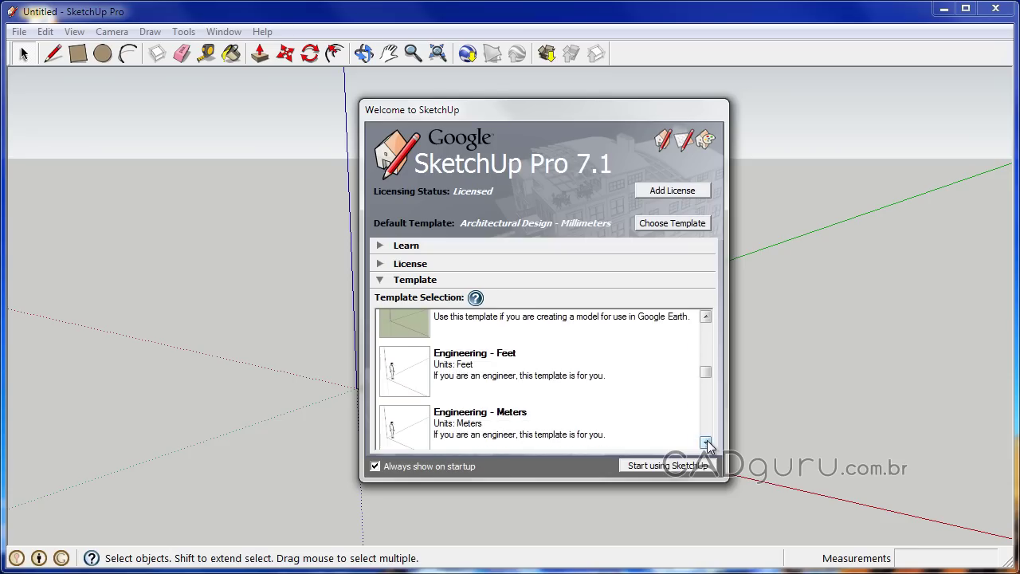
{"action": "left_click", "coordinate": [707, 442]}
{"action": "left_click", "coordinate": [706, 442]}
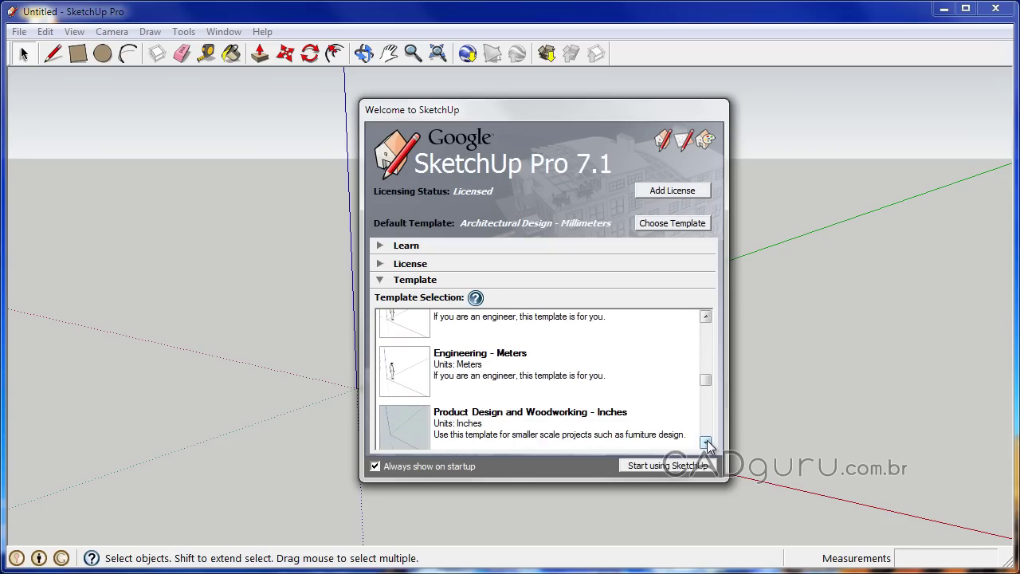
{"action": "left_click", "coordinate": [706, 443]}
{"action": "left_click", "coordinate": [706, 443]}
{"action": "left_click", "coordinate": [707, 443]}
{"action": "left_click", "coordinate": [706, 442]}
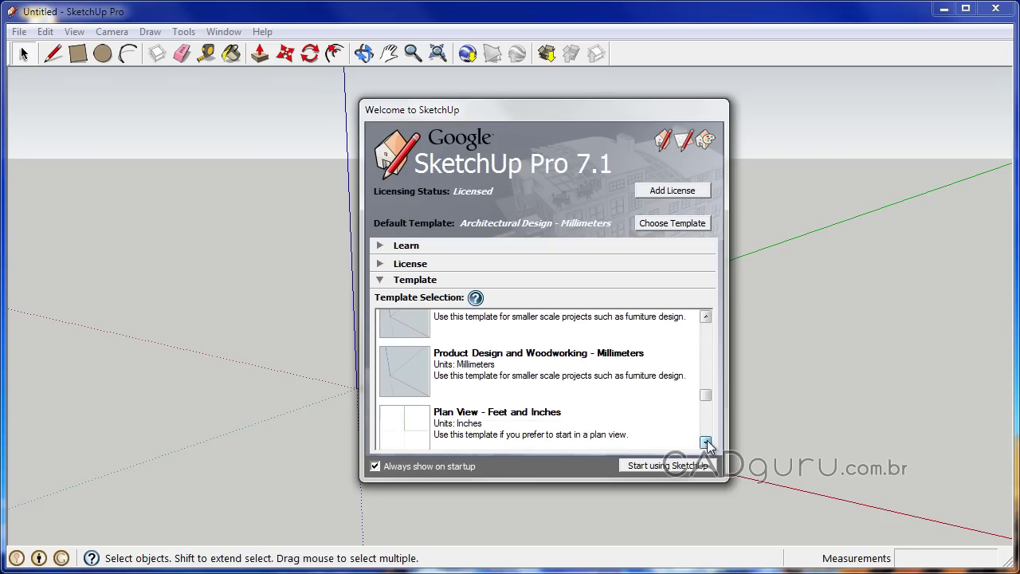
{"action": "left_click", "coordinate": [707, 443]}
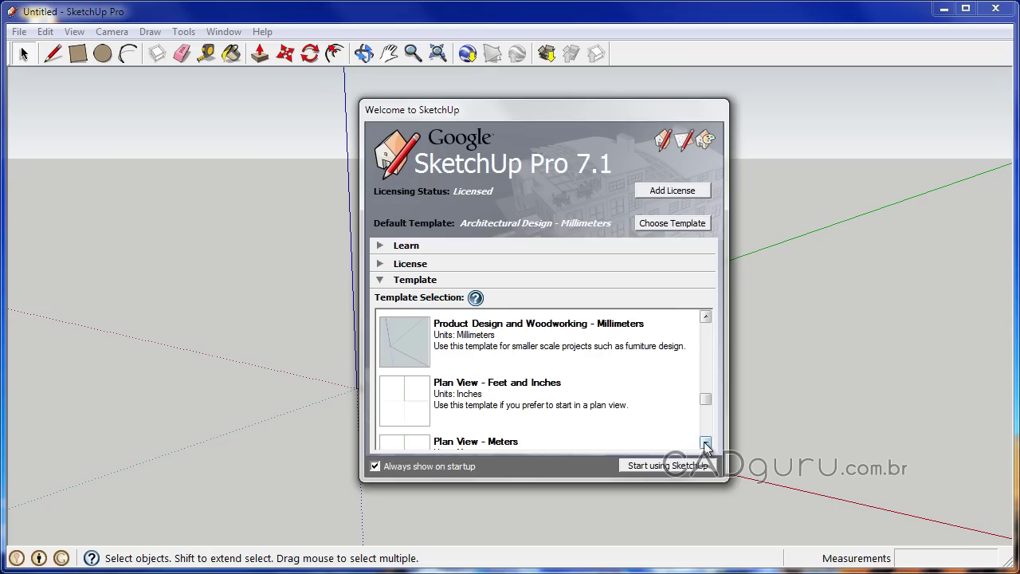
{"action": "left_click", "coordinate": [705, 443]}
{"action": "left_click", "coordinate": [705, 443]}
{"action": "left_click", "coordinate": [705, 443]}
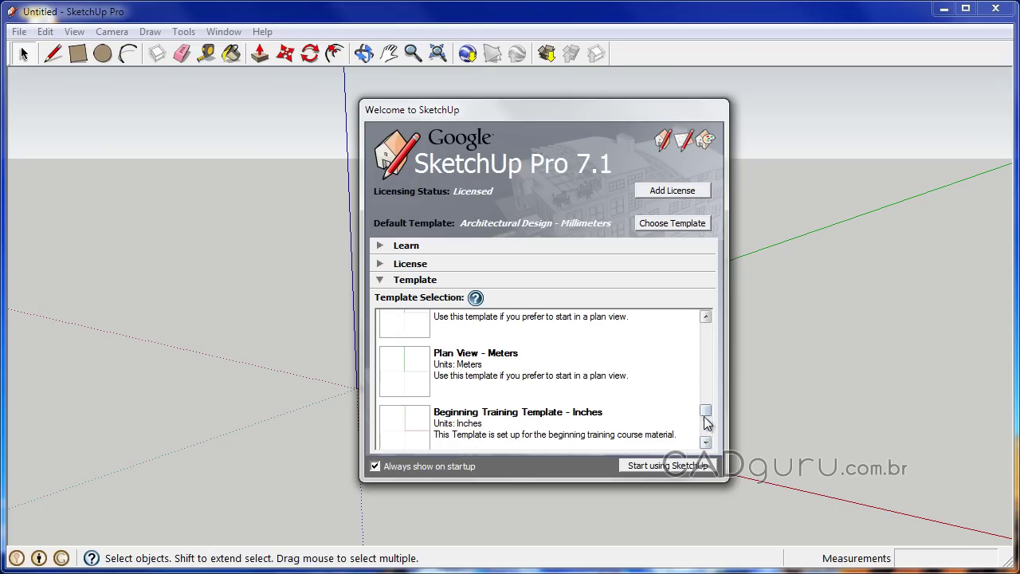
{"action": "left_click_drag", "start_coordinate": [705, 414], "coordinate": [713, 329]}
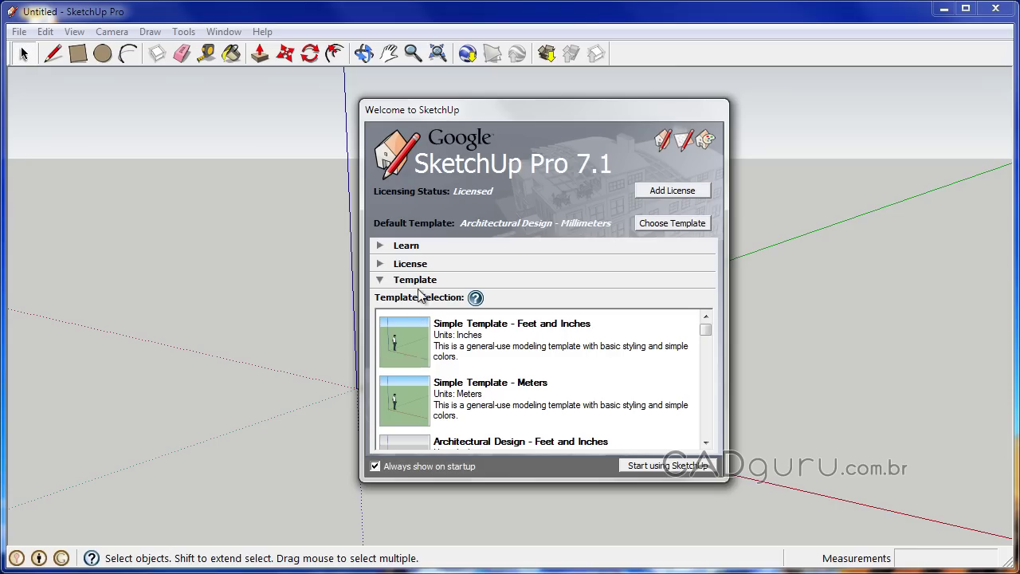
{"action": "left_click", "coordinate": [705, 443]}
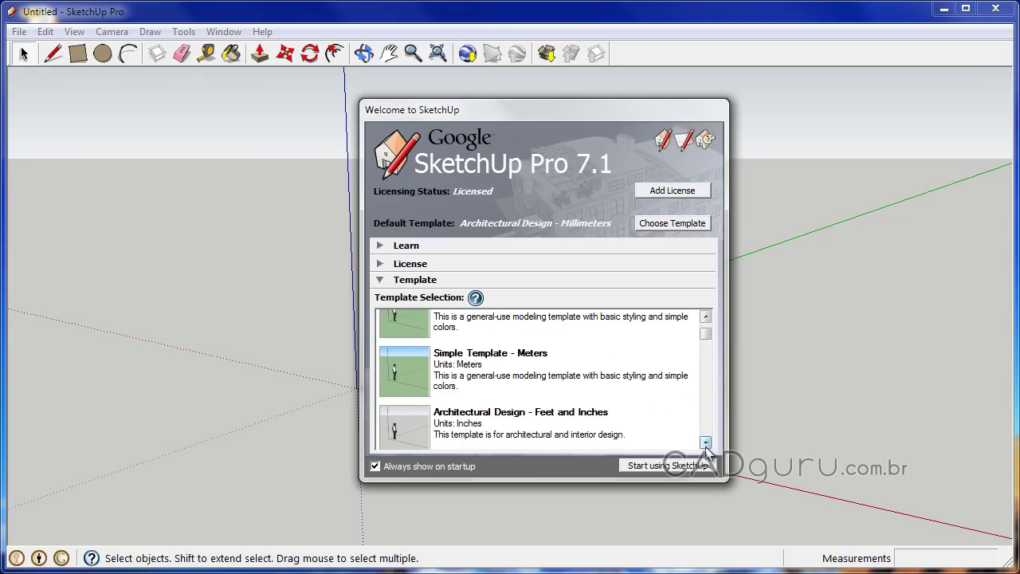
{"action": "left_click", "coordinate": [705, 443]}
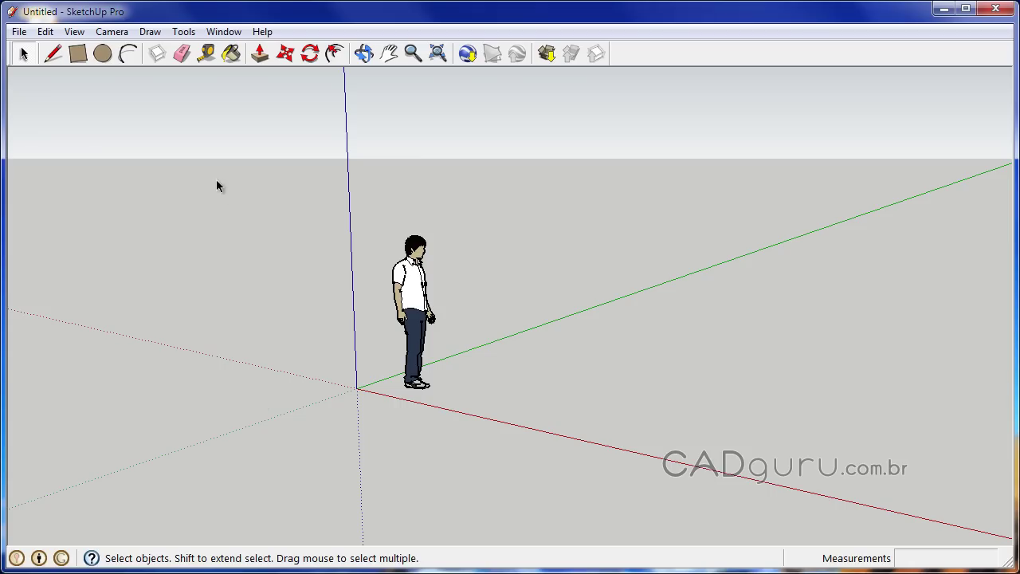
Open the View menu to reach the list of available toolbars.
{"action": "left_click", "coordinate": [77, 31]}
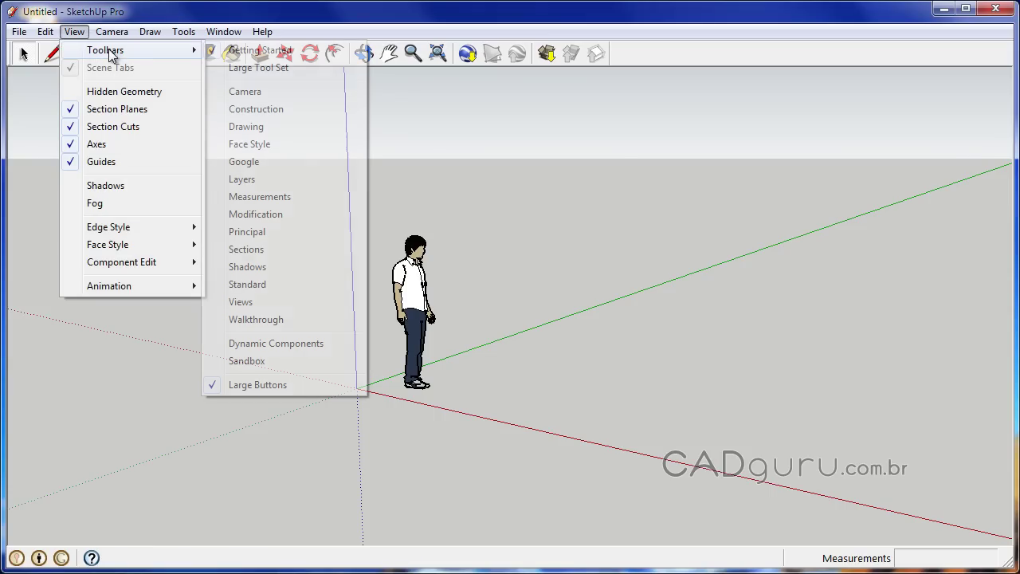
{"action": "mouse_move", "coordinate": [105, 50]}
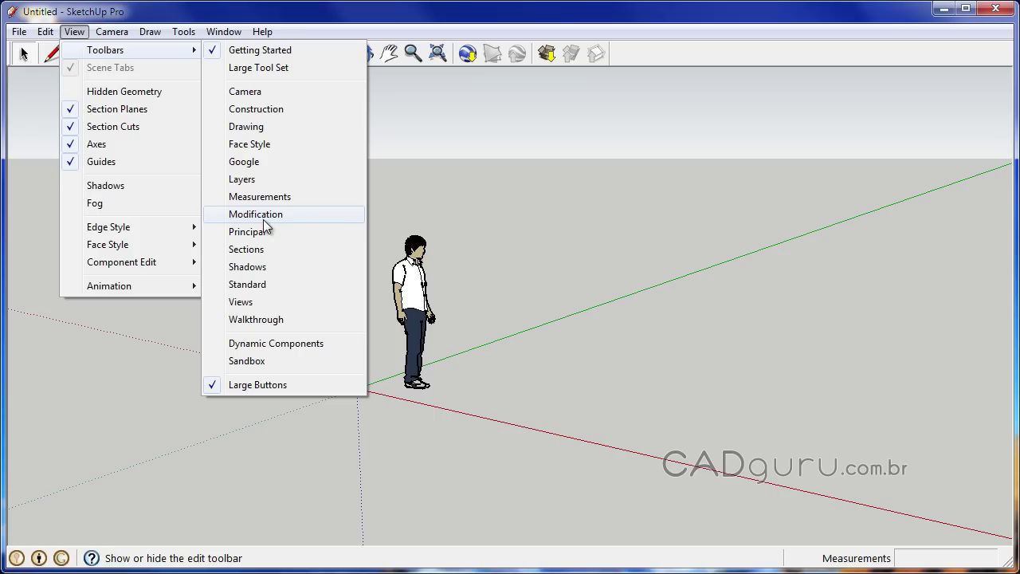
Turn on the Modification (Edit) toolbar and dock it at the window's left edge.
{"action": "left_click", "coordinate": [264, 221]}
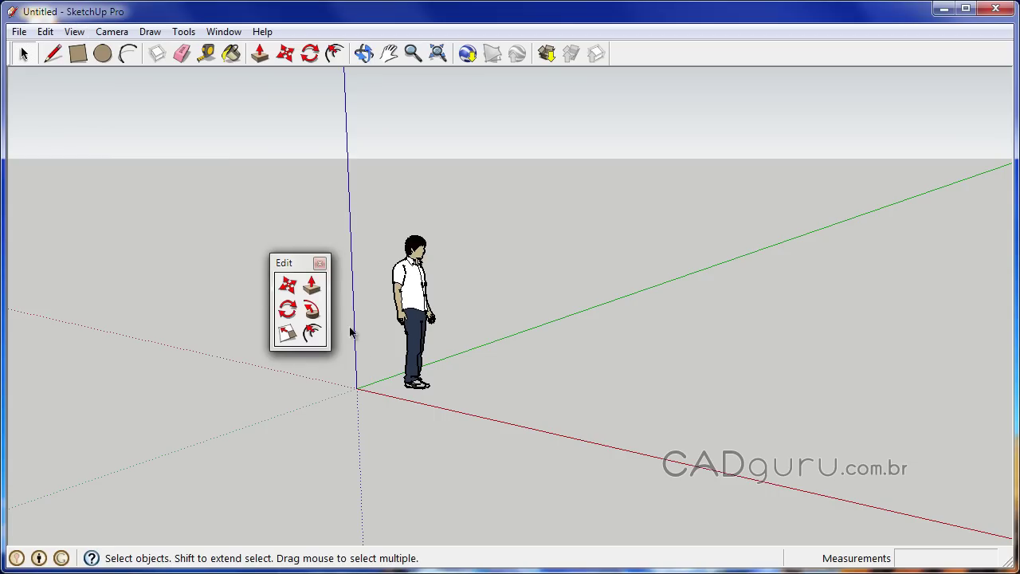
{"action": "mouse_move", "coordinate": [288, 262]}
{"action": "left_mouse_down"}
{"action": "mouse_move", "coordinate": [114, 222]}
{"action": "mouse_move", "coordinate": [28, 90]}
{"action": "mouse_move", "coordinate": [28, 73]}
{"action": "left_mouse_up"}
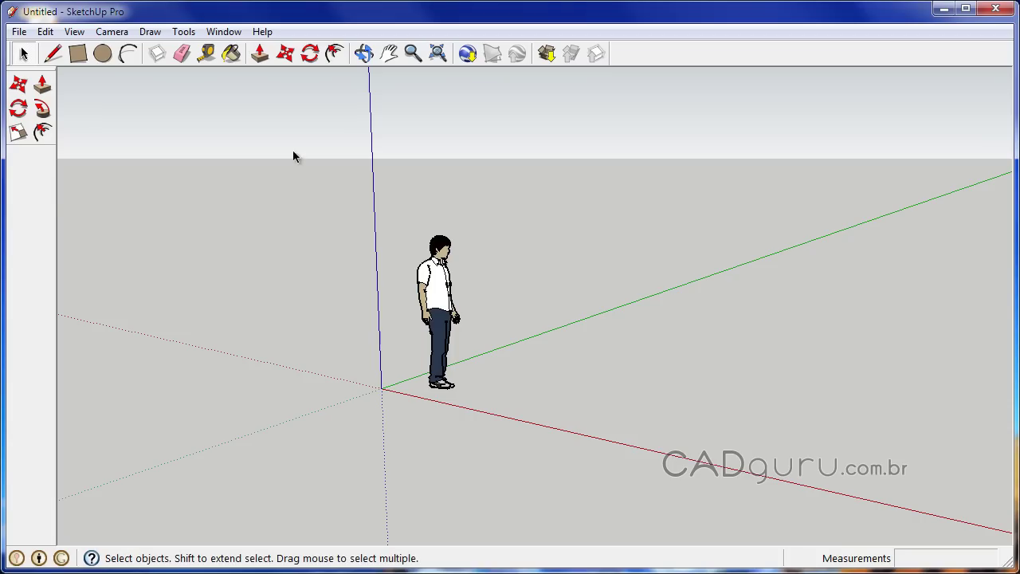
In Shortcuts preferences, check the Camera/Orbit, Pan and Next keys, then ready a new Camera/Previous shortcut.
{"action": "left_click", "coordinate": [240, 35]}
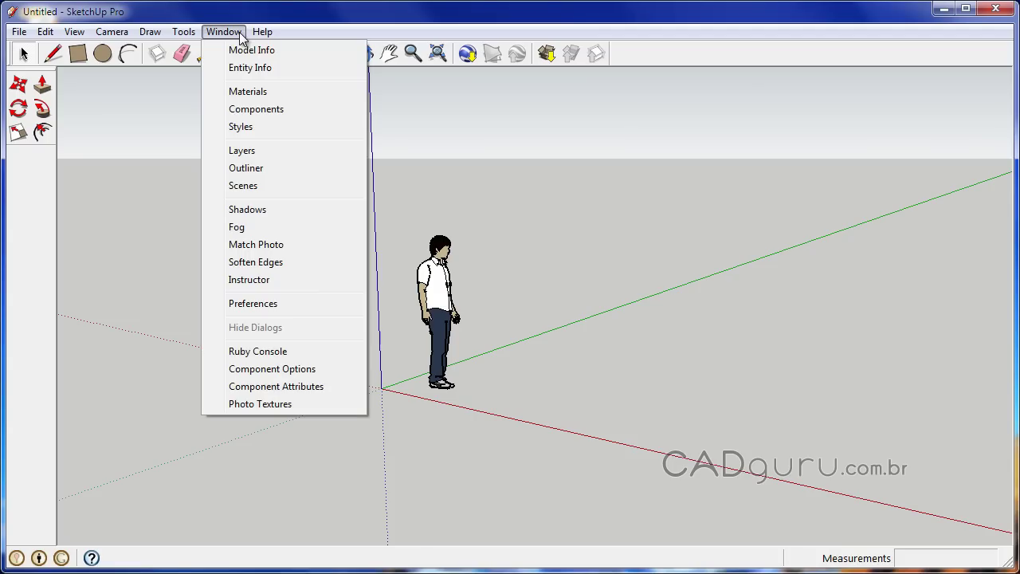
{"action": "left_click", "coordinate": [261, 307]}
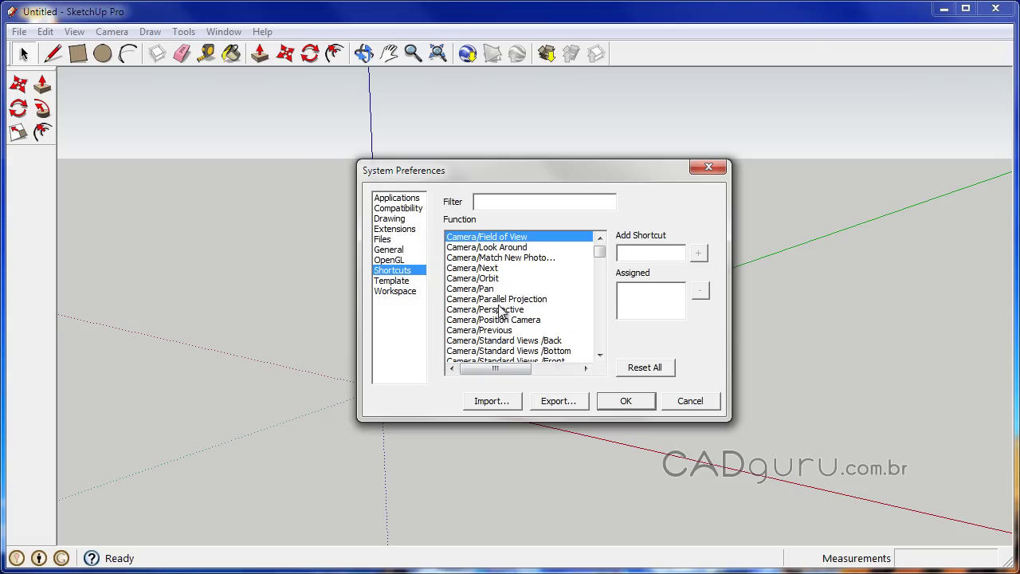
{"action": "left_click", "coordinate": [491, 279]}
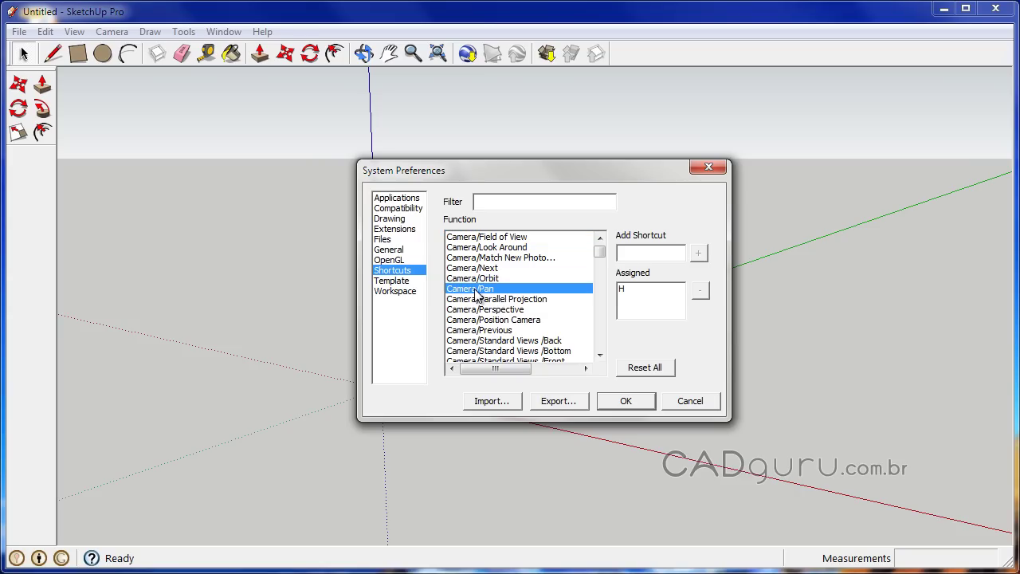
{"action": "left_click", "coordinate": [494, 268]}
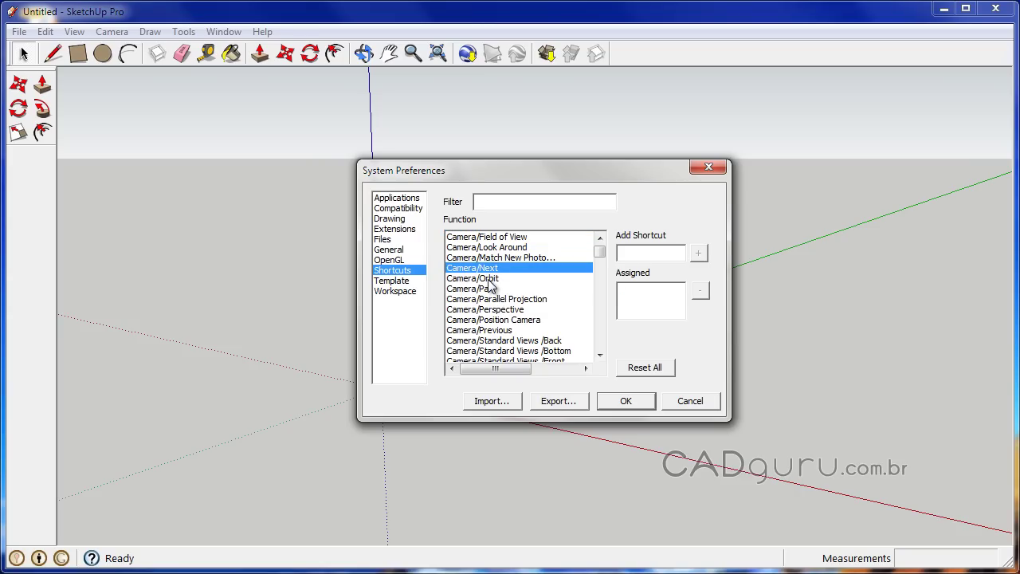
{"action": "left_click", "coordinate": [490, 279]}
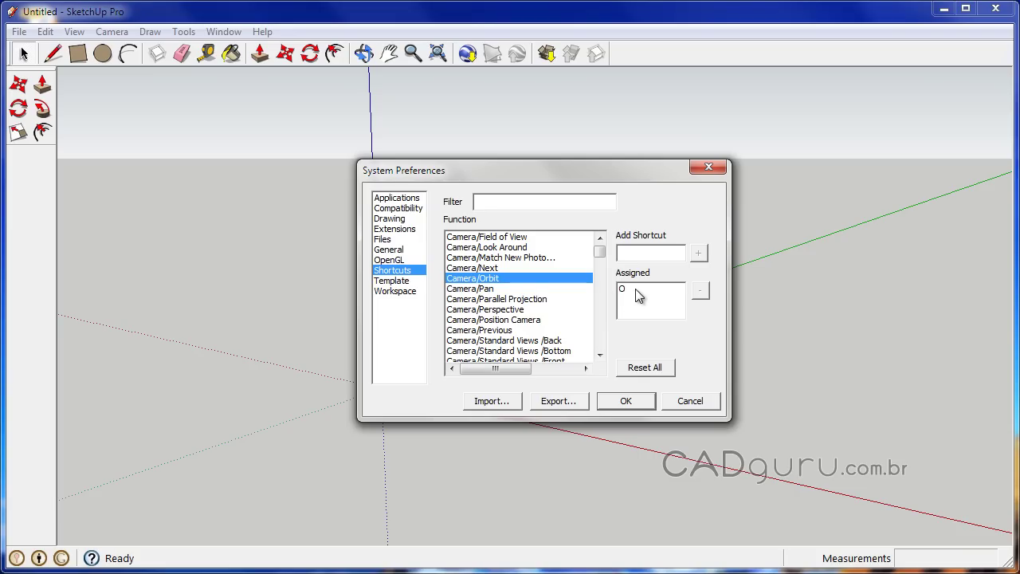
{"action": "left_click", "coordinate": [513, 289]}
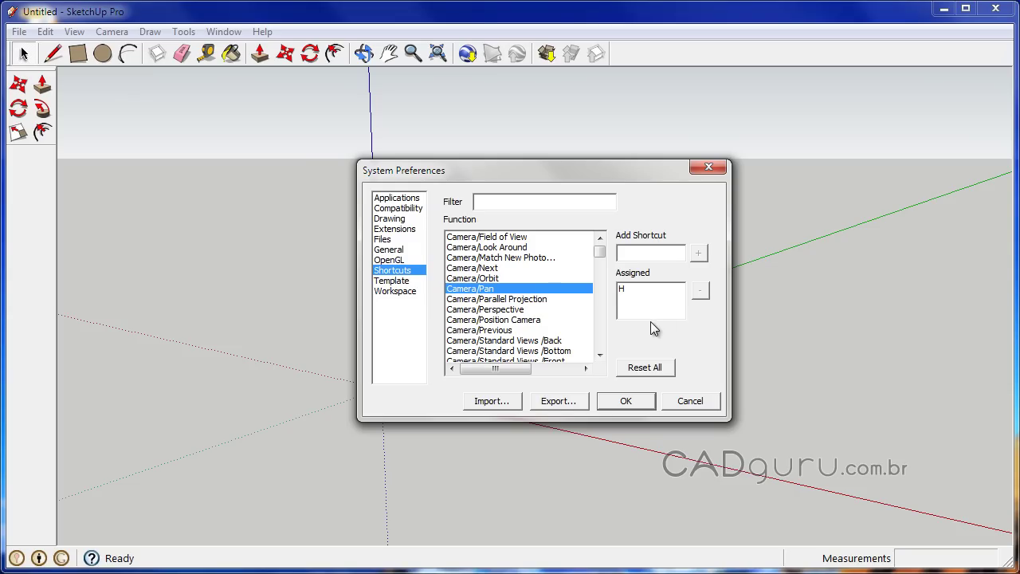
{"action": "left_click", "coordinate": [482, 329]}
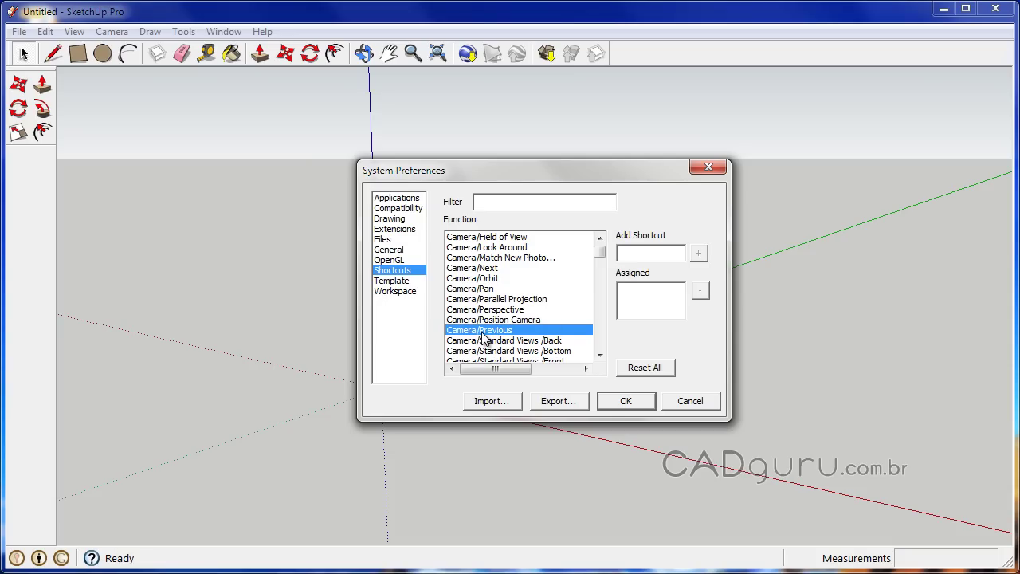
{"action": "left_click", "coordinate": [633, 256]}
{"action": "key", "text": "KP_4"}
{"action": "left_click", "coordinate": [699, 253]}
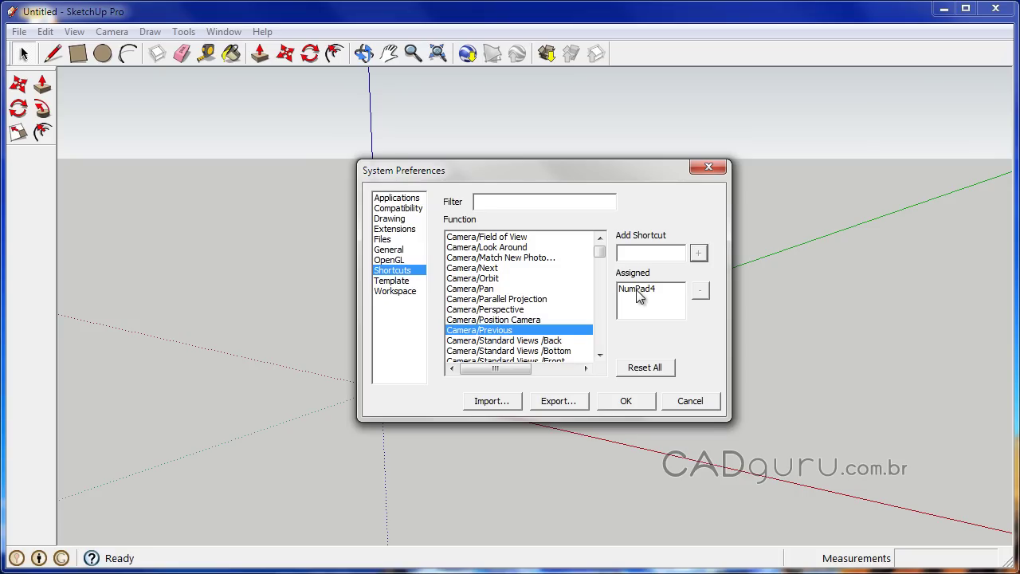
{"action": "left_click", "coordinate": [638, 293]}
{"action": "left_click", "coordinate": [701, 292]}
{"action": "left_click", "coordinate": [621, 397]}
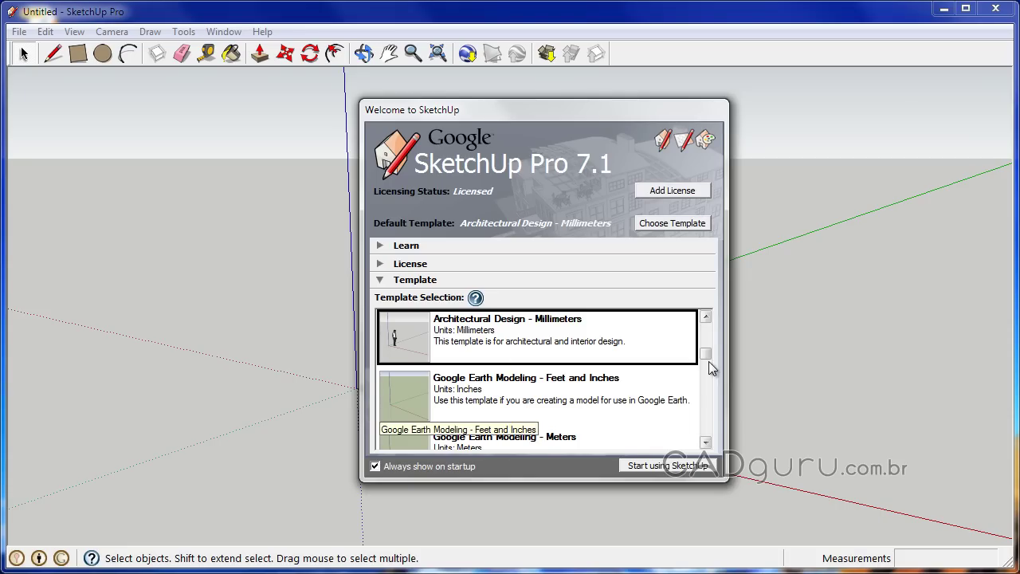
Browse the template list from Architectural Design down to the Beginning Training templates.
{"action": "left_click_drag", "start_coordinate": [707, 355], "coordinate": [712, 333]}
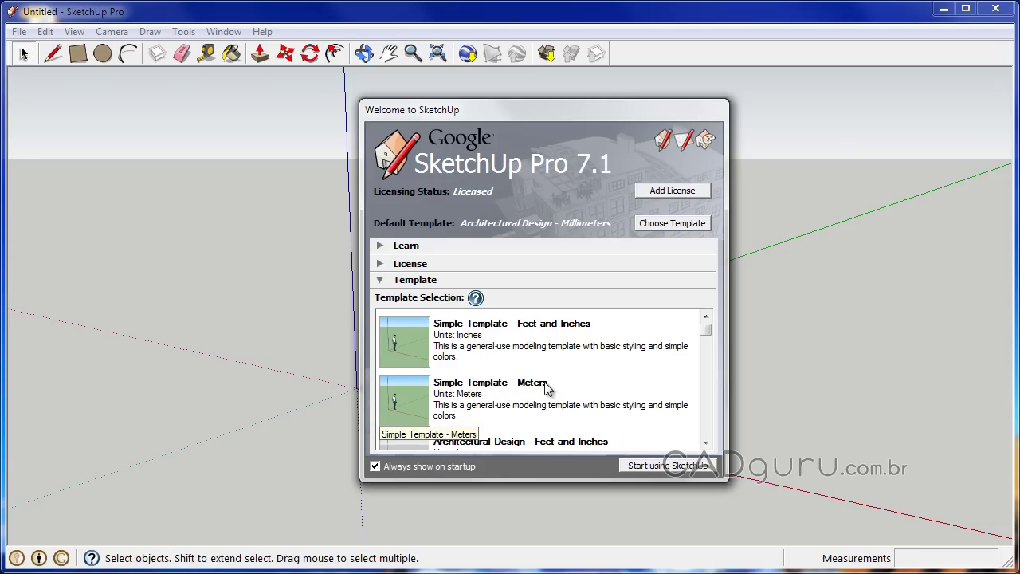
{"action": "left_click", "coordinate": [705, 442]}
{"action": "left_click", "coordinate": [705, 442]}
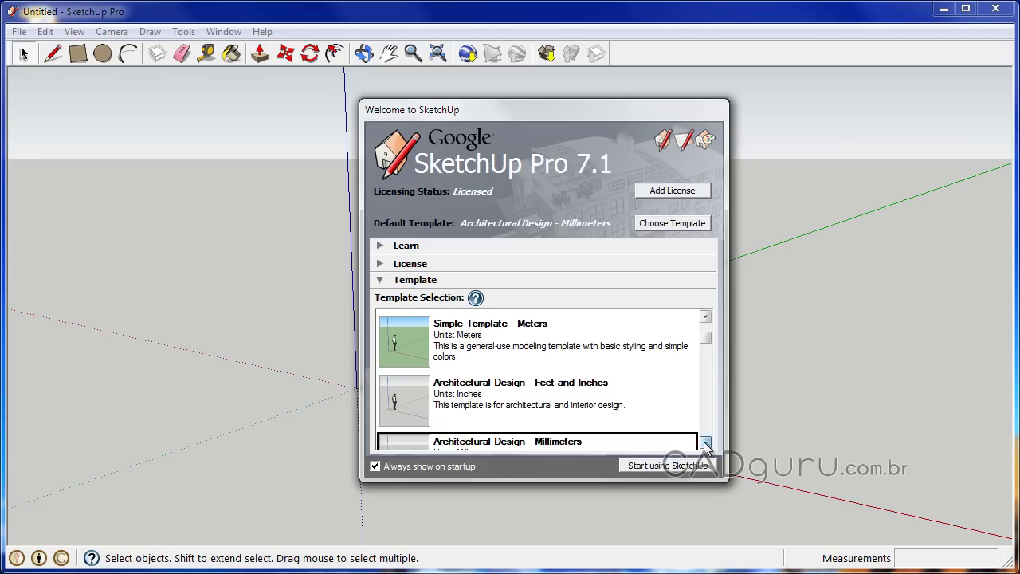
{"action": "left_click", "coordinate": [705, 442]}
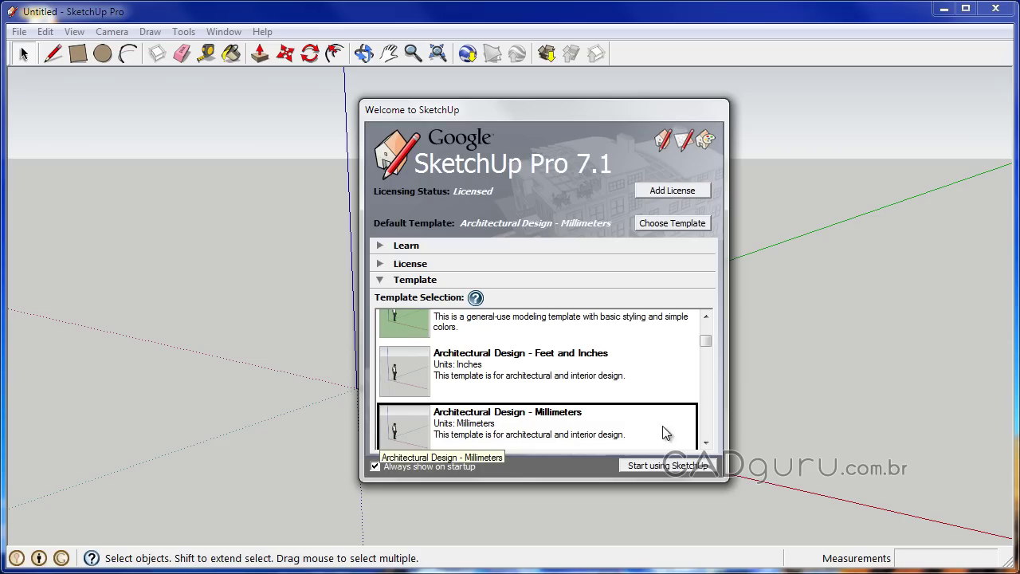
{"action": "left_click", "coordinate": [706, 443]}
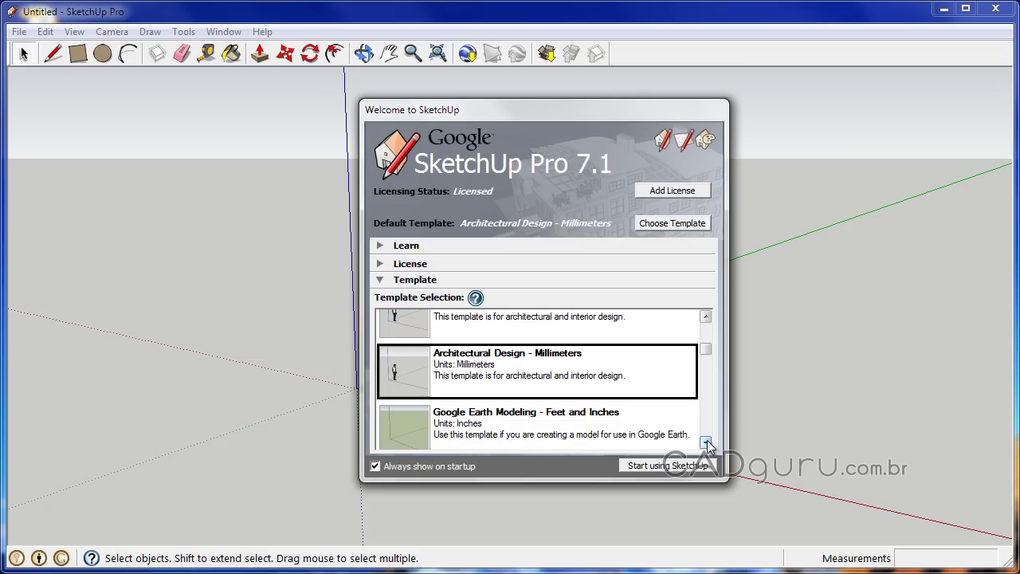
{"action": "left_click", "coordinate": [705, 443]}
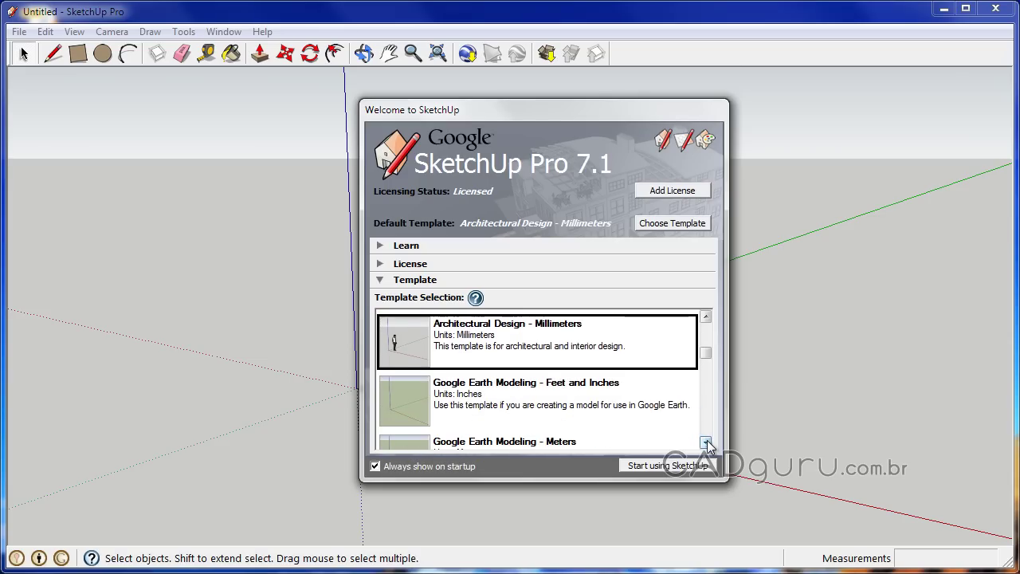
{"action": "left_click", "coordinate": [706, 443]}
{"action": "left_click", "coordinate": [706, 443]}
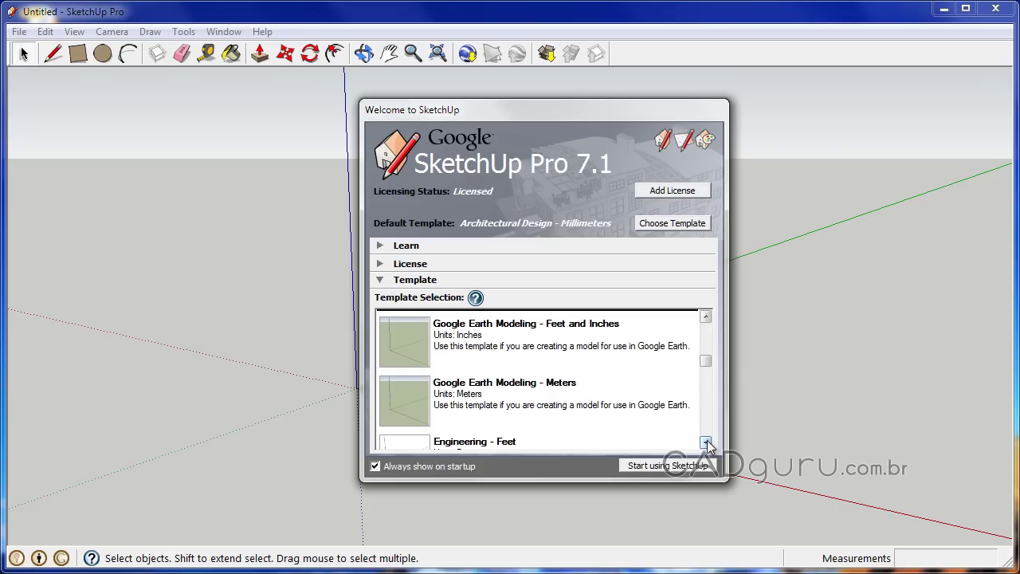
{"action": "left_click", "coordinate": [706, 443]}
{"action": "left_click", "coordinate": [705, 443]}
{"action": "left_click", "coordinate": [705, 443]}
{"action": "left_click", "coordinate": [706, 443]}
{"action": "left_click", "coordinate": [706, 443]}
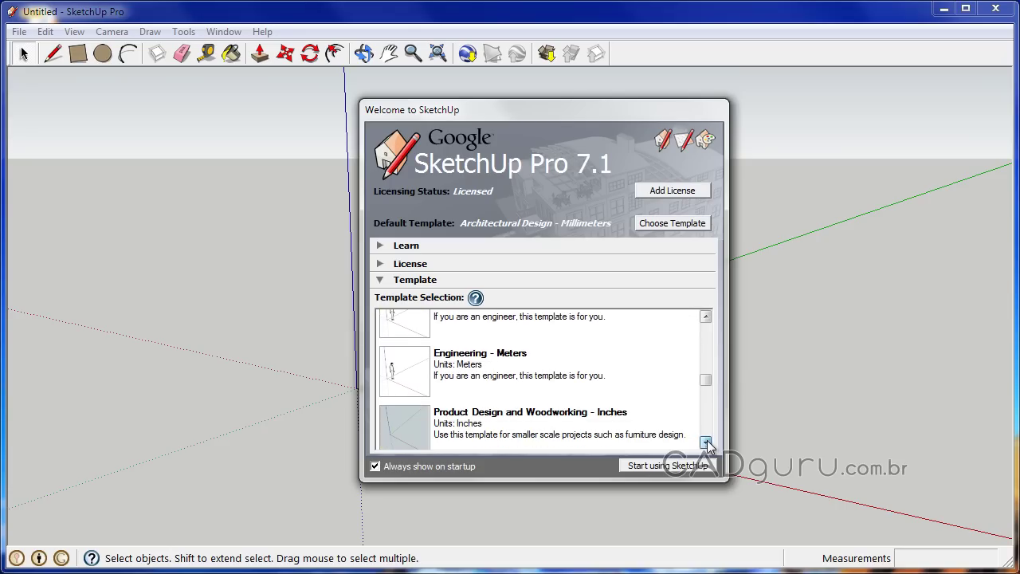
{"action": "left_click", "coordinate": [706, 443]}
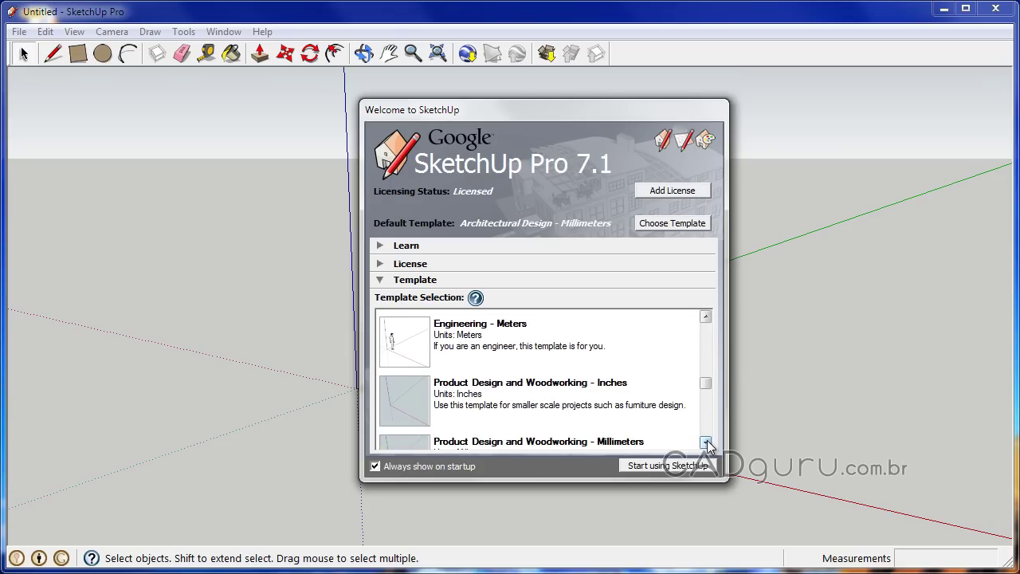
{"action": "left_click", "coordinate": [706, 443]}
{"action": "left_click", "coordinate": [706, 443]}
{"action": "left_click", "coordinate": [706, 443]}
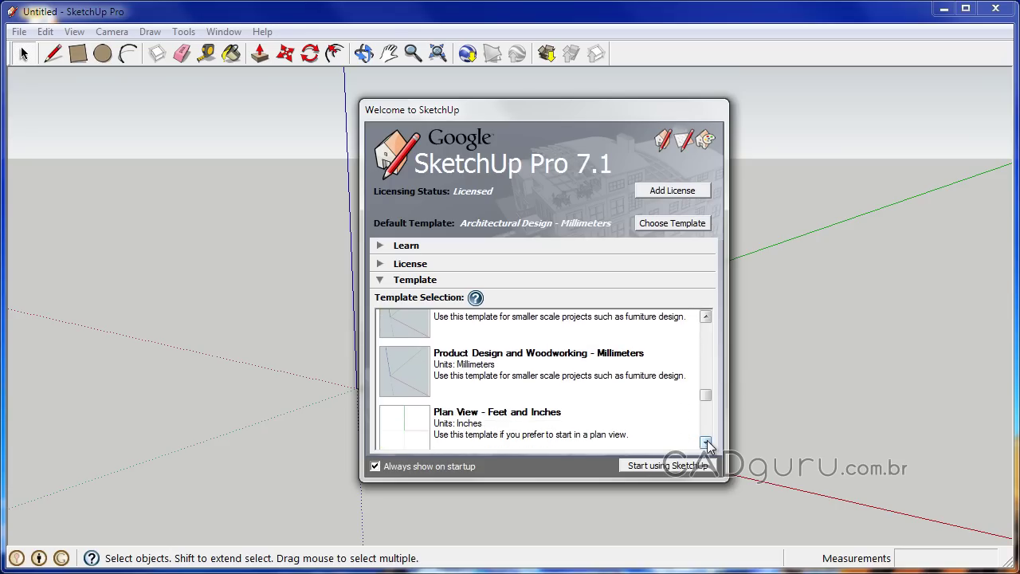
{"action": "left_click", "coordinate": [705, 443]}
{"action": "left_click", "coordinate": [706, 443]}
{"action": "left_click", "coordinate": [706, 443]}
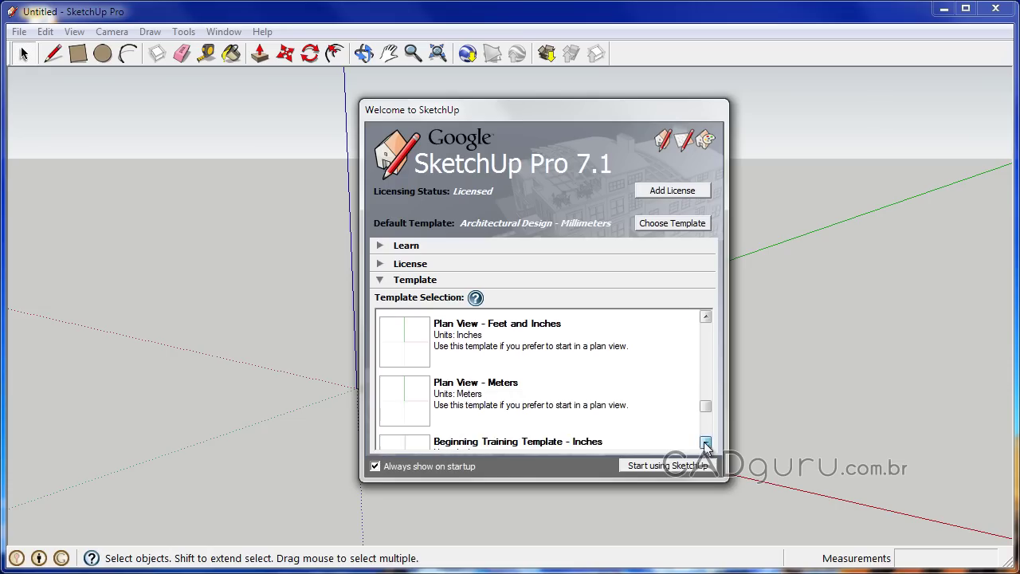
{"action": "left_click", "coordinate": [706, 443]}
Return to Architectural Design - Millimeters and start a new model from it.
{"action": "left_click_drag", "start_coordinate": [706, 416], "coordinate": [715, 334]}
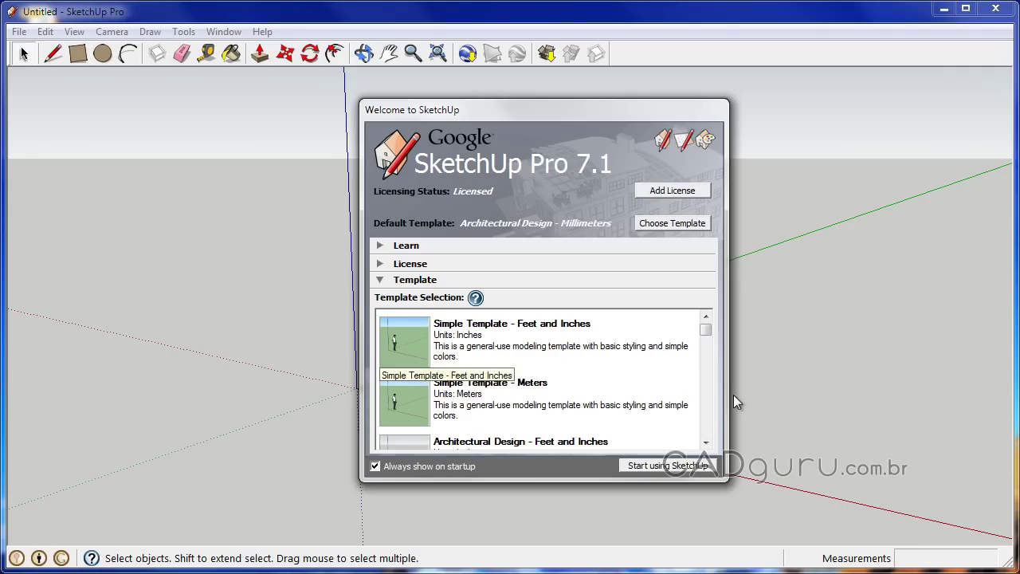
{"action": "left_click", "coordinate": [705, 443]}
{"action": "left_click", "coordinate": [705, 442]}
{"action": "left_click", "coordinate": [705, 442]}
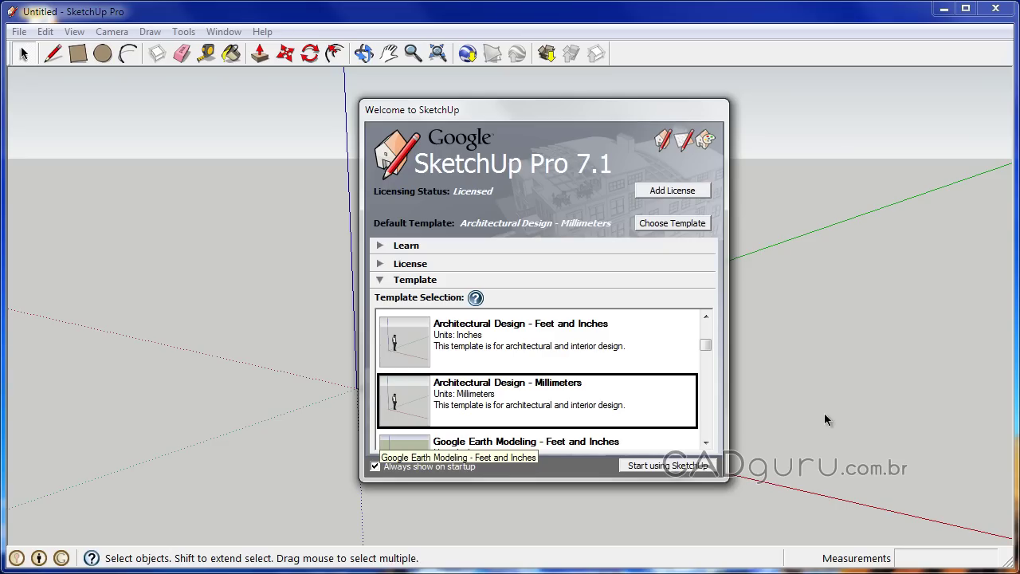
{"action": "left_click", "coordinate": [670, 470]}
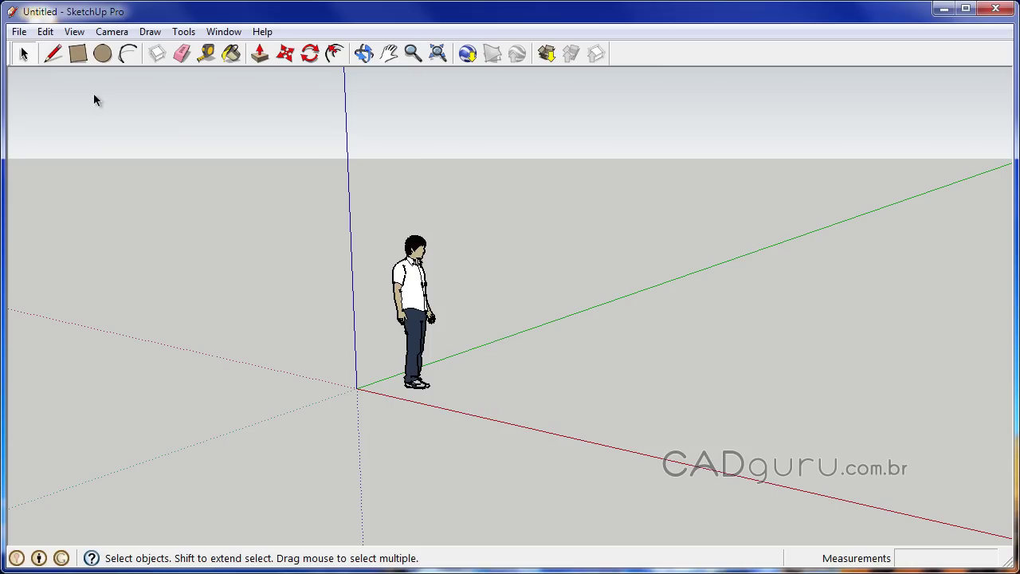
Open the View menu to reach the Toolbars list.
{"action": "left_click", "coordinate": [76, 31]}
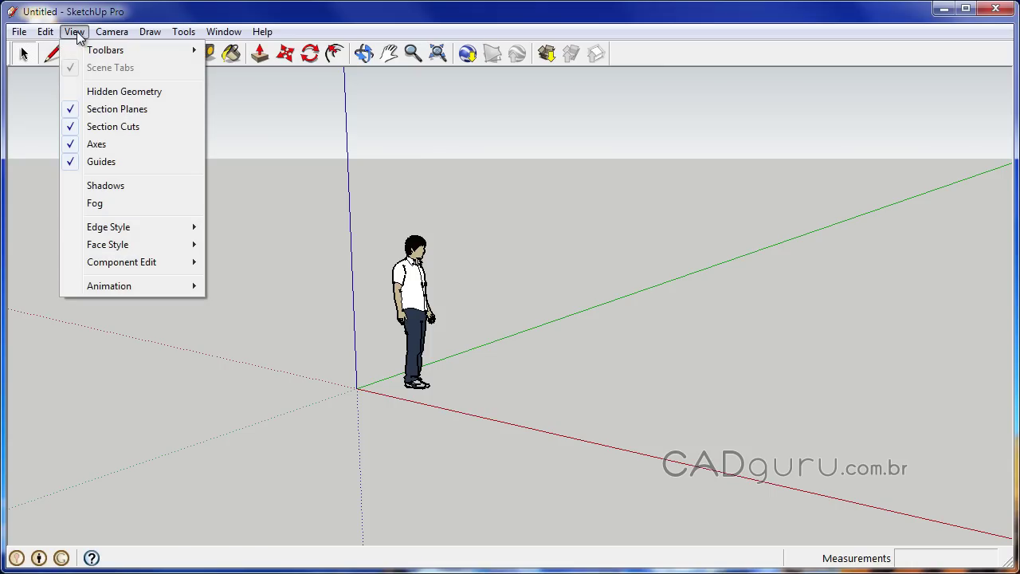
{"action": "mouse_move", "coordinate": [105, 50]}
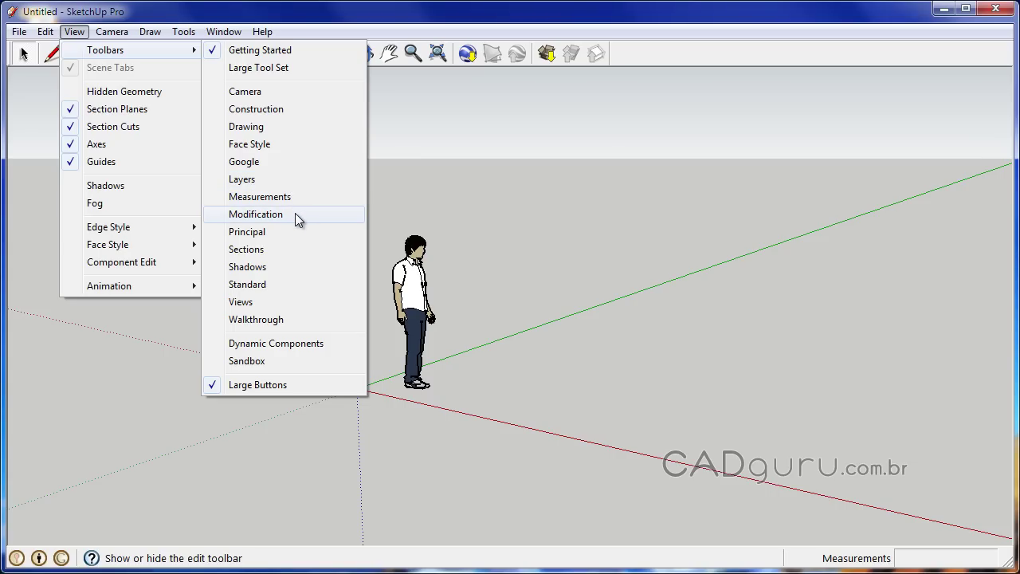
Turn the Modification (Edit) toolbar back on and dock it along the left edge.
{"action": "left_click", "coordinate": [263, 215]}
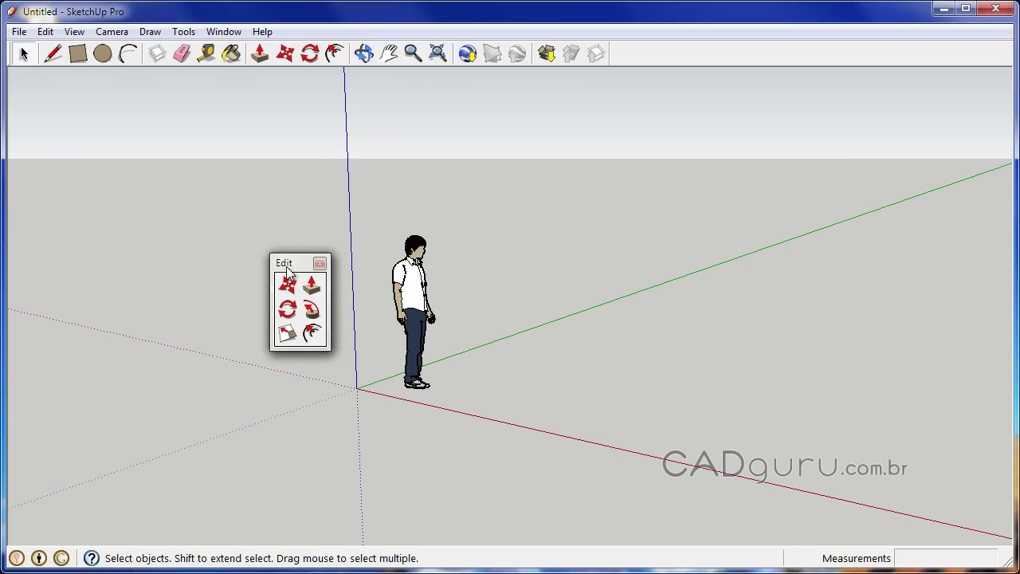
{"action": "mouse_move", "coordinate": [285, 262]}
{"action": "left_mouse_down"}
{"action": "mouse_move", "coordinate": [43, 176]}
{"action": "mouse_move", "coordinate": [28, 80]}
{"action": "left_mouse_up"}
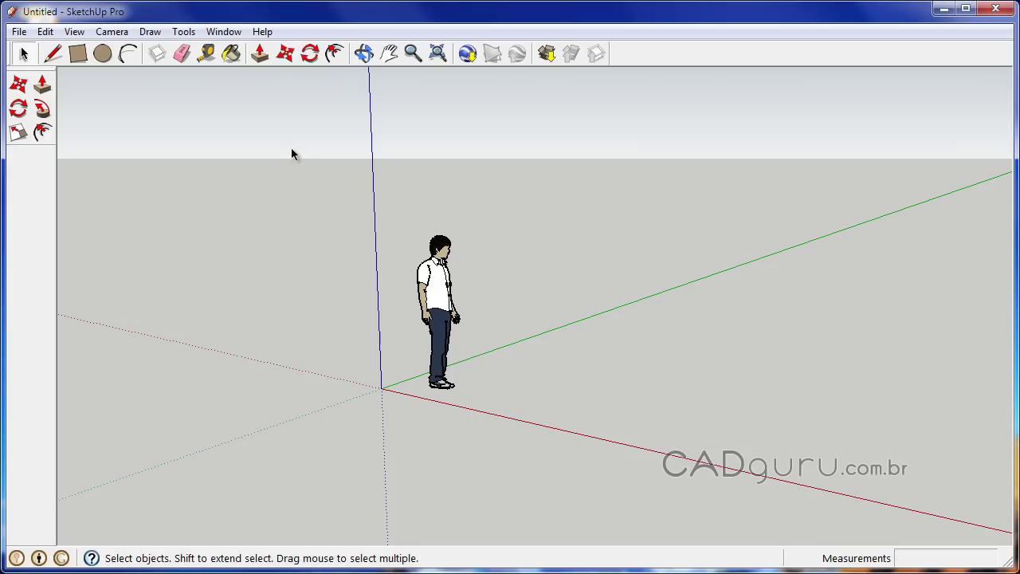
In Shortcuts preferences, check Orbit (O), Pan (H) and Camera/Next keys, then select Camera/Previous.
{"action": "left_click", "coordinate": [231, 32]}
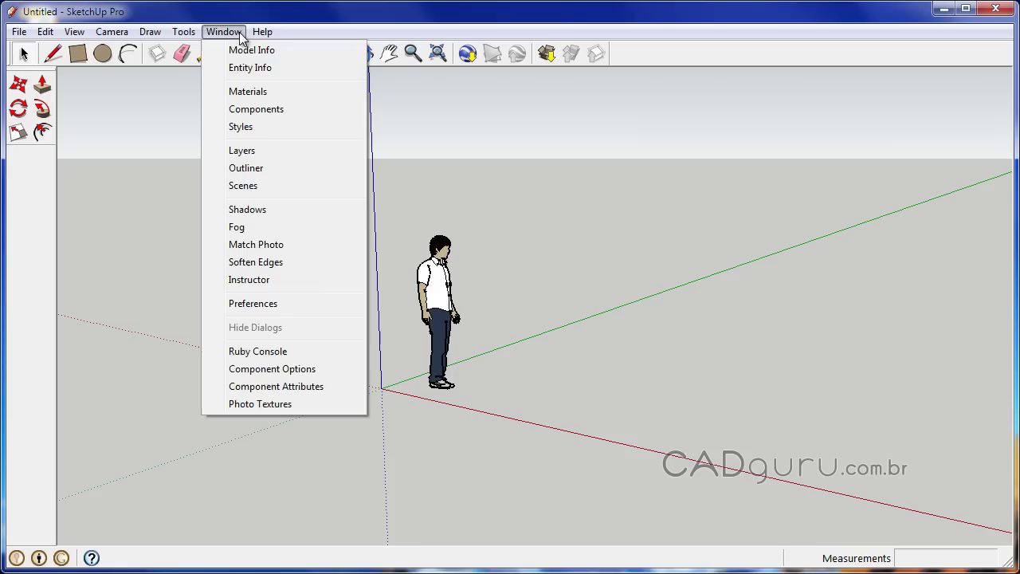
{"action": "left_click", "coordinate": [264, 314]}
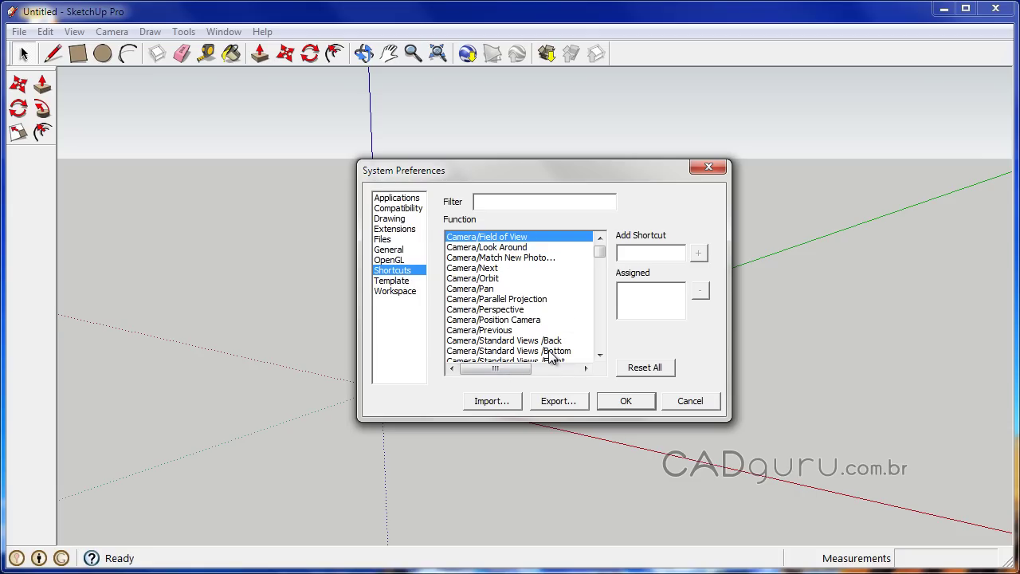
{"action": "left_click", "coordinate": [494, 278]}
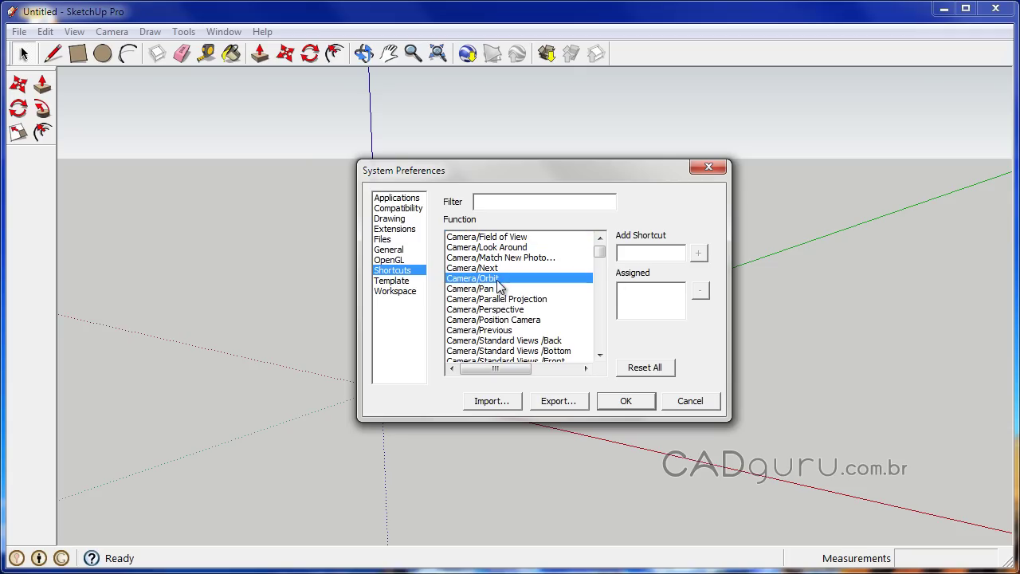
{"action": "left_click", "coordinate": [475, 289]}
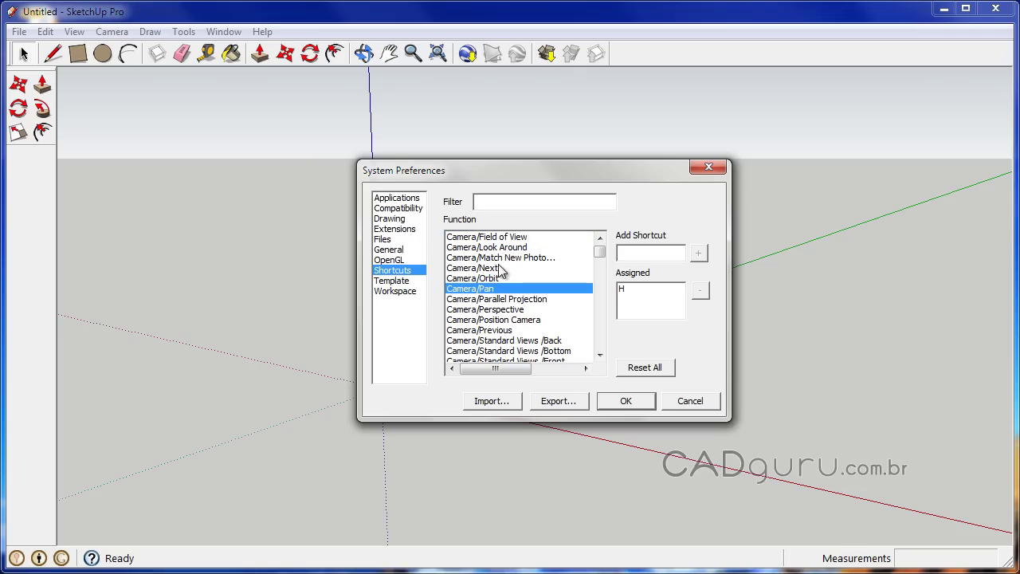
{"action": "left_click", "coordinate": [501, 269]}
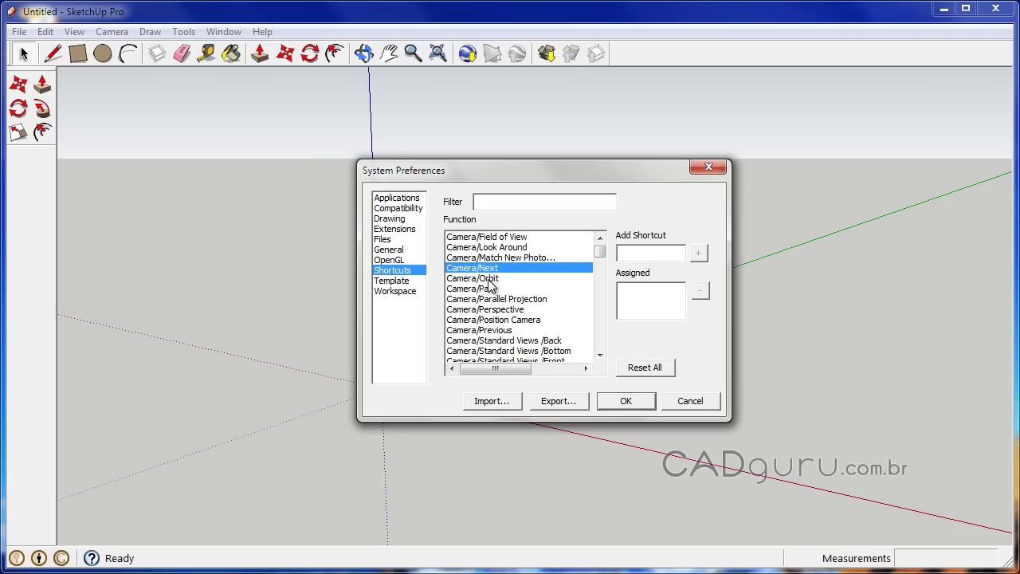
{"action": "left_click", "coordinate": [488, 279]}
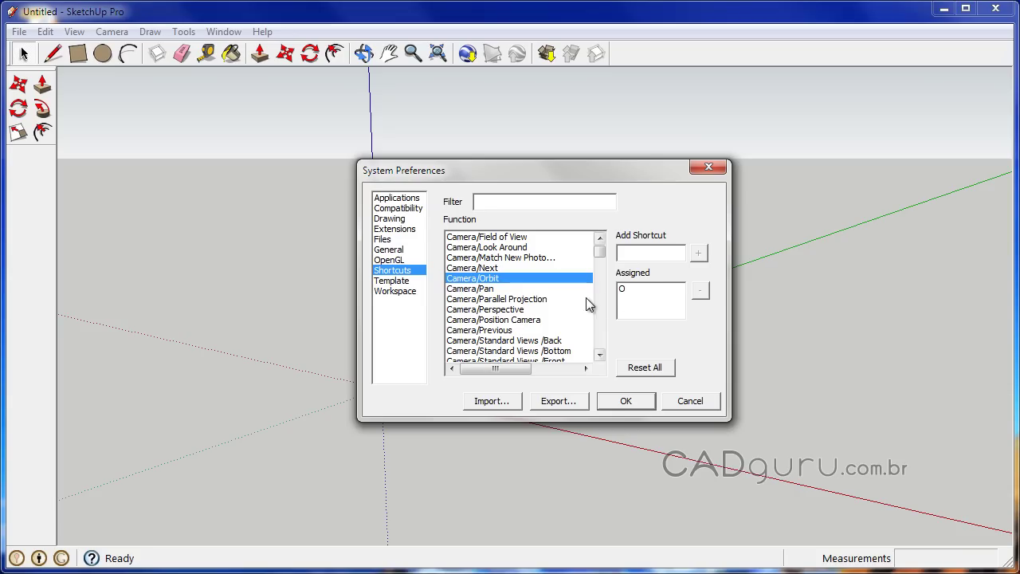
{"action": "left_click", "coordinate": [512, 288]}
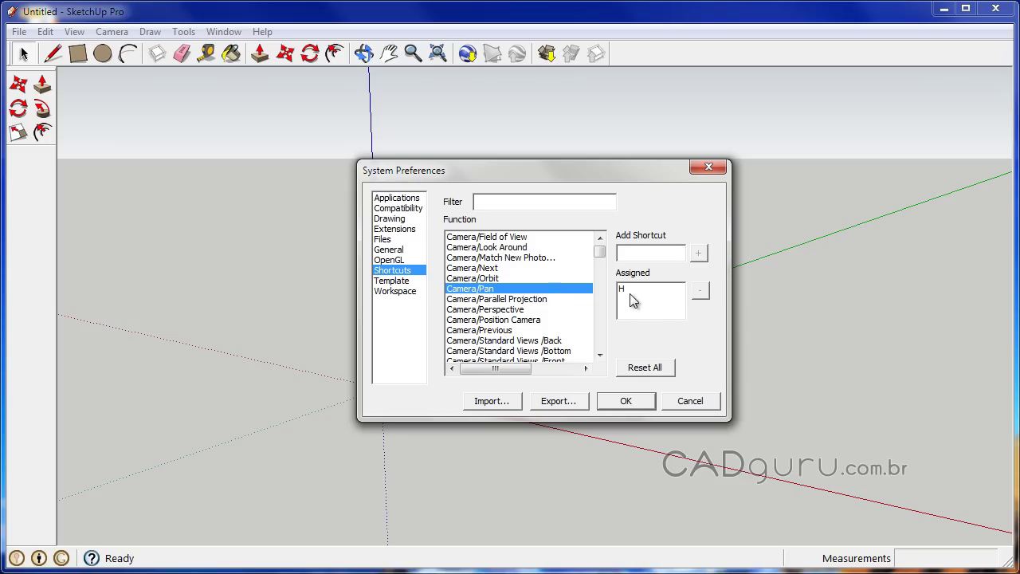
{"action": "left_click", "coordinate": [485, 331]}
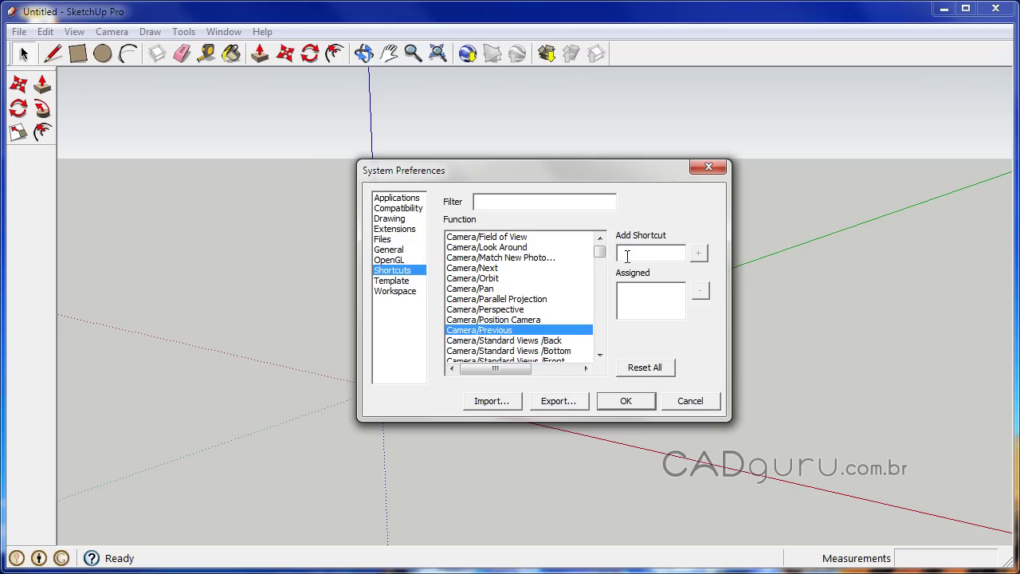
{"action": "key", "text": "KP_4"}
{"action": "left_click", "coordinate": [698, 254]}
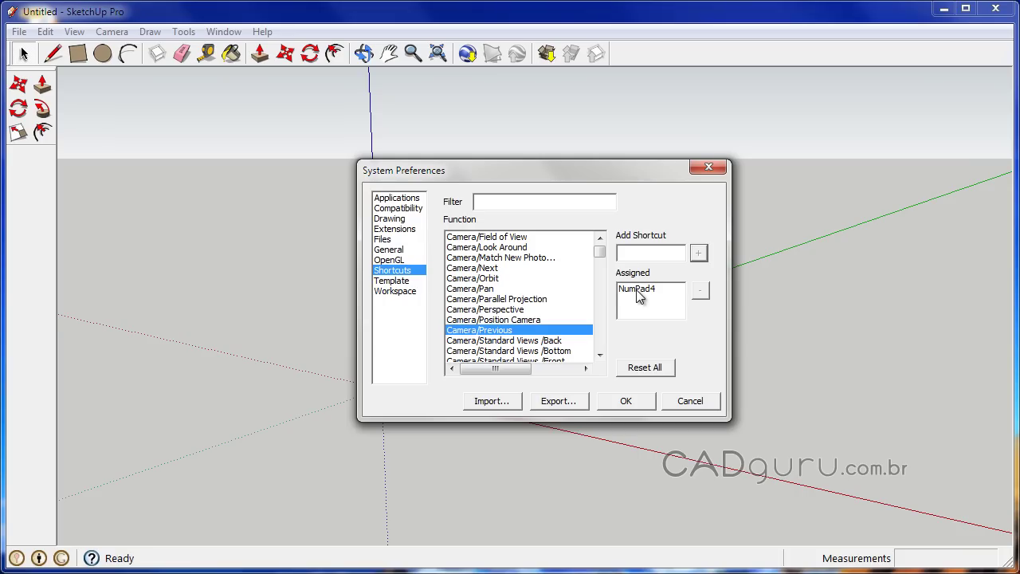
{"action": "left_click", "coordinate": [637, 289]}
{"action": "left_click", "coordinate": [703, 294]}
Accept the System Preferences with OK and return to the model.
{"action": "left_click", "coordinate": [619, 393]}
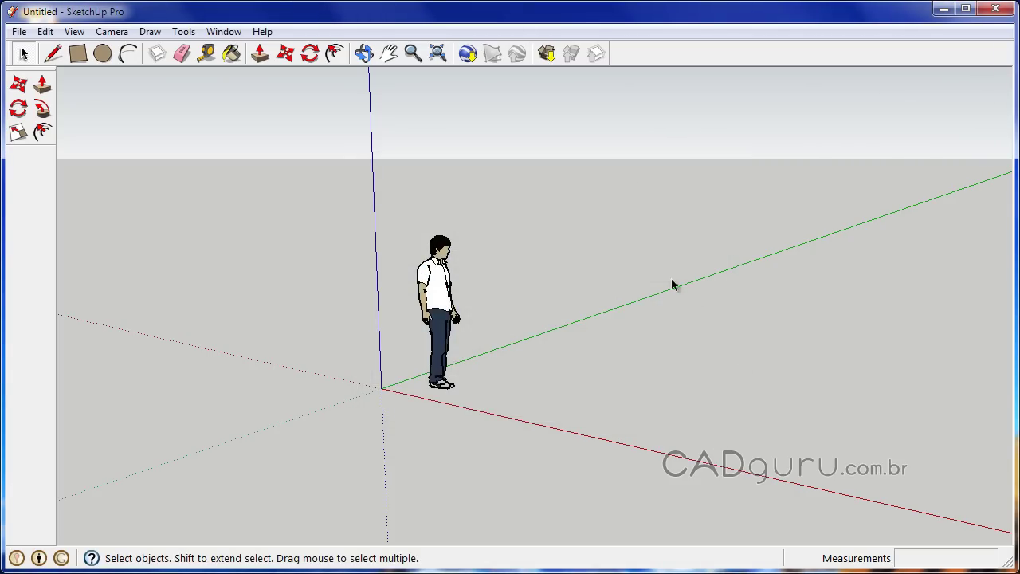